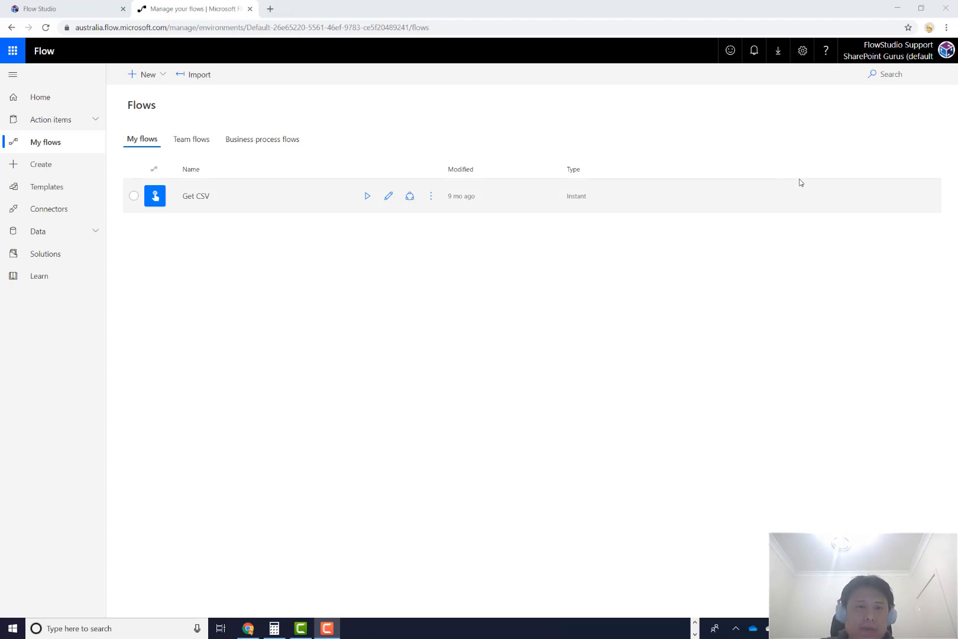
# - Add the colleague's flowstudio.app account as a co-owner of the Get CSV flow, accepting the shared connections, and return to the flow's details
pyautogui.click(200, 197)
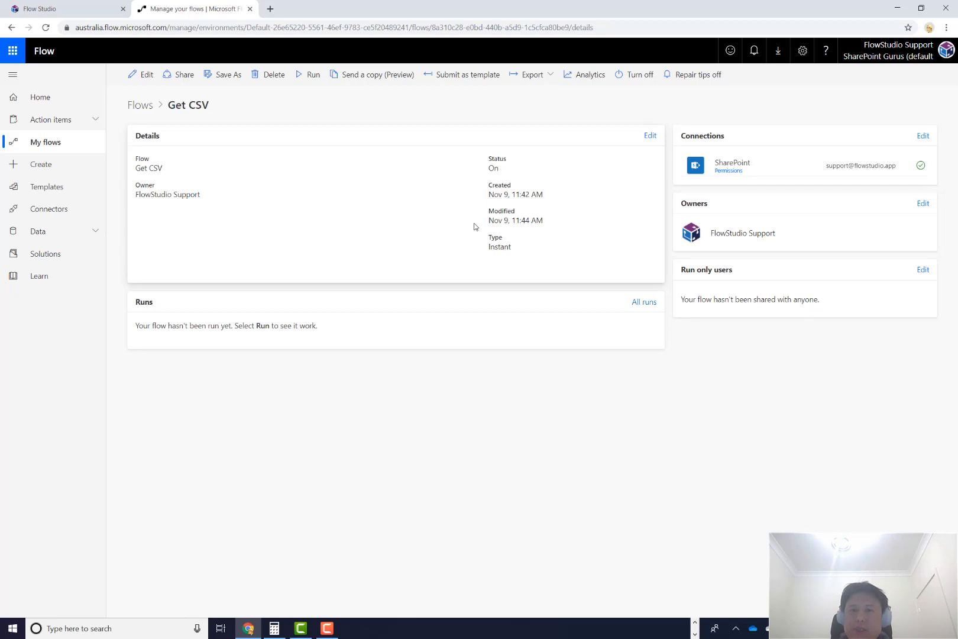
pyautogui.click(924, 204)
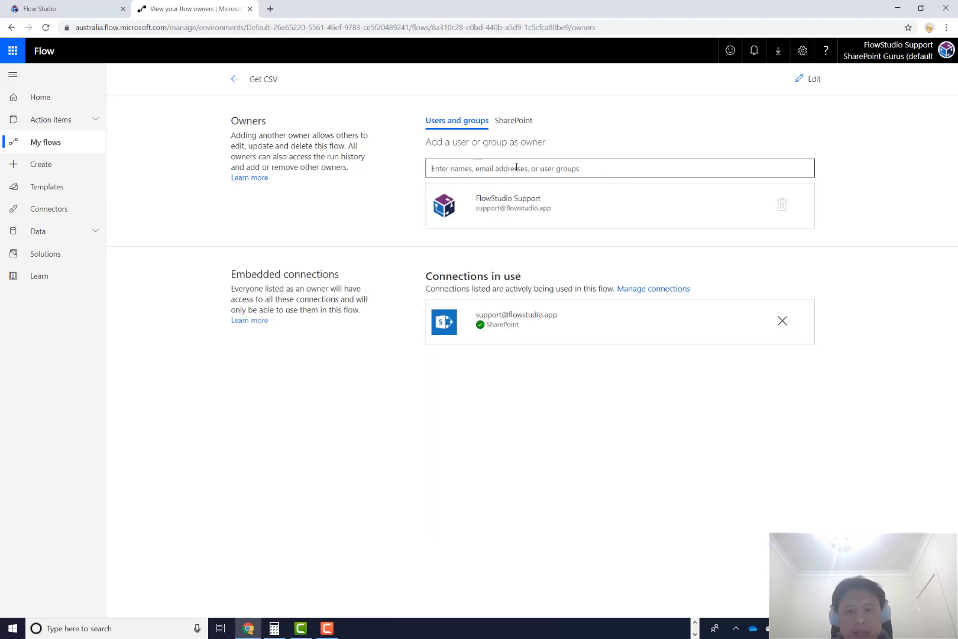
pyautogui.click(478, 170)
pyautogui.write('john')
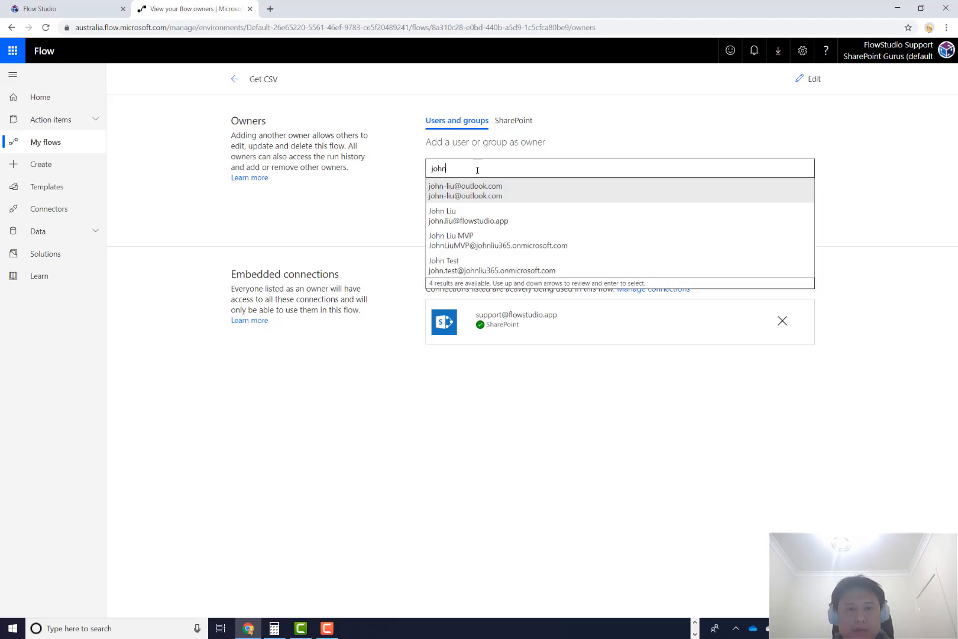
pyautogui.click(488, 220)
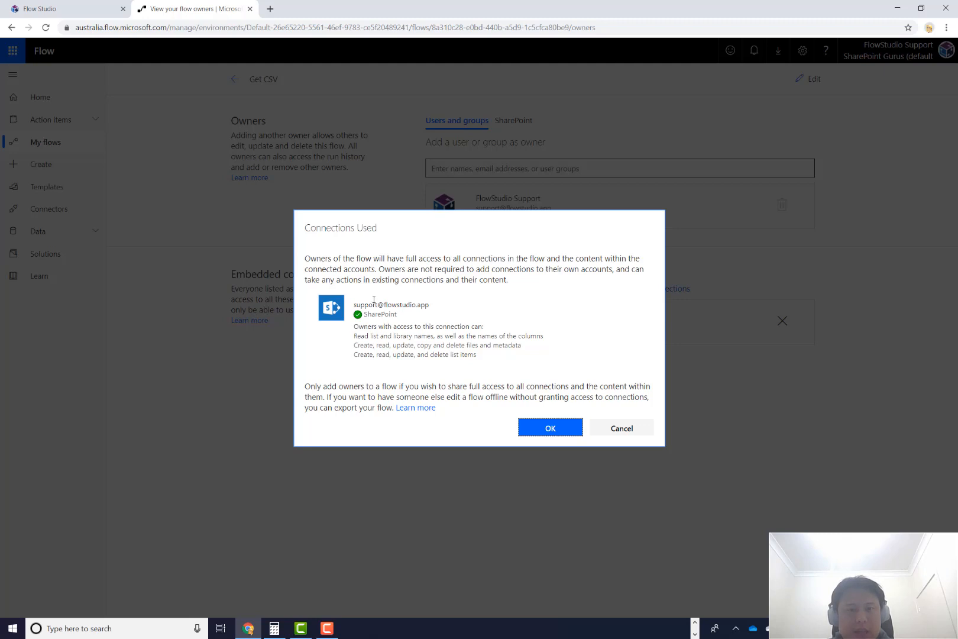
pyautogui.click(536, 435)
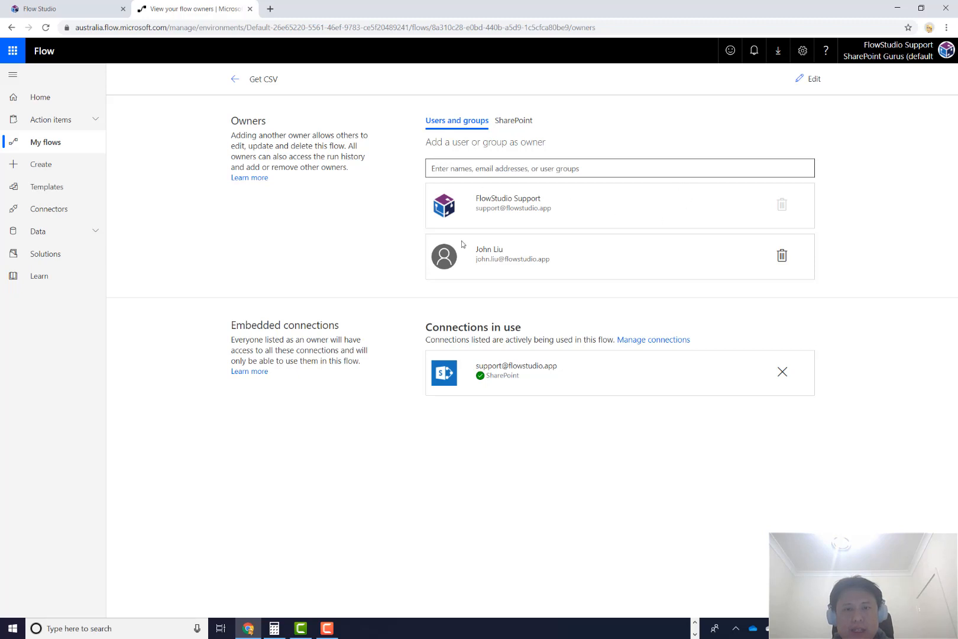
pyautogui.click(234, 79)
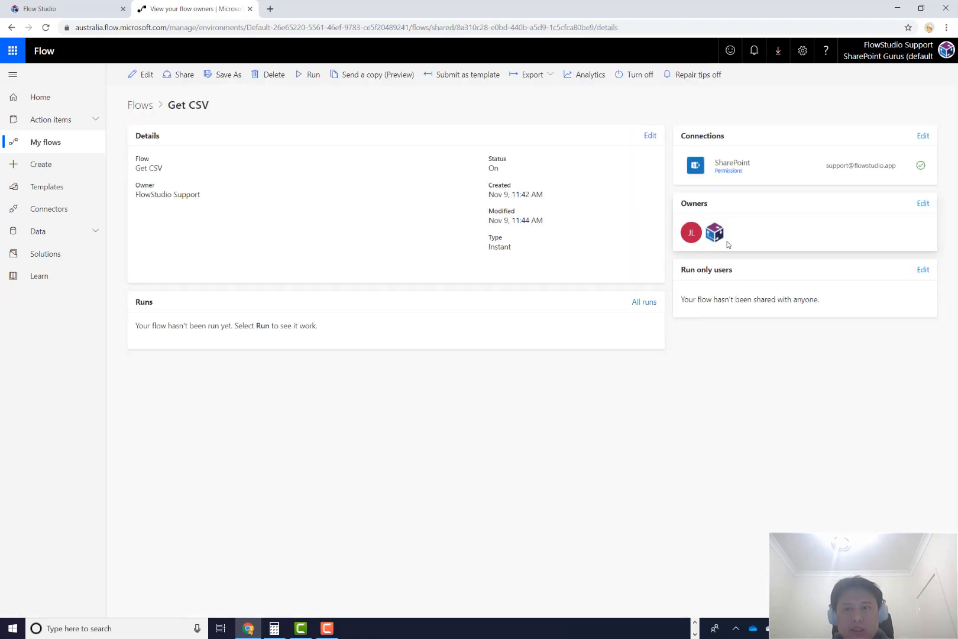
pyautogui.moveTo(685, 238)
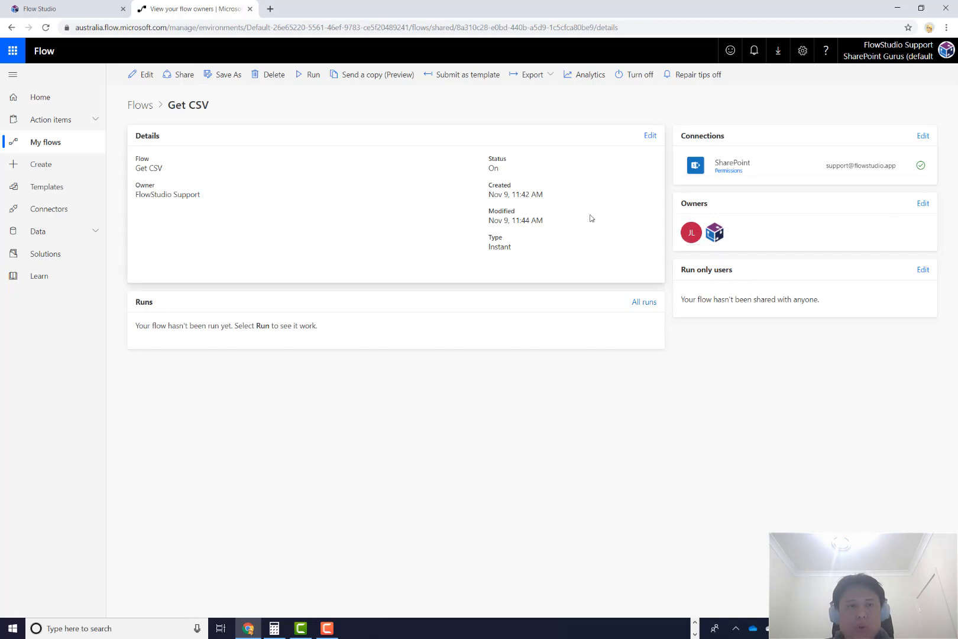
# - Check the My flows and Team flows lists to see where the Get CSV flow is listed
pyautogui.click(142, 106)
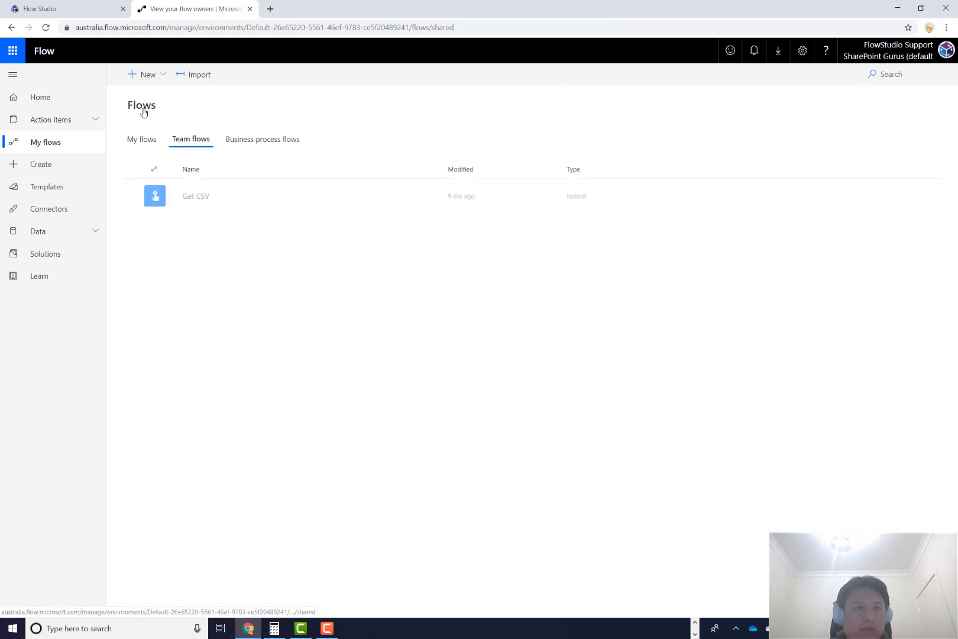
pyautogui.click(132, 140)
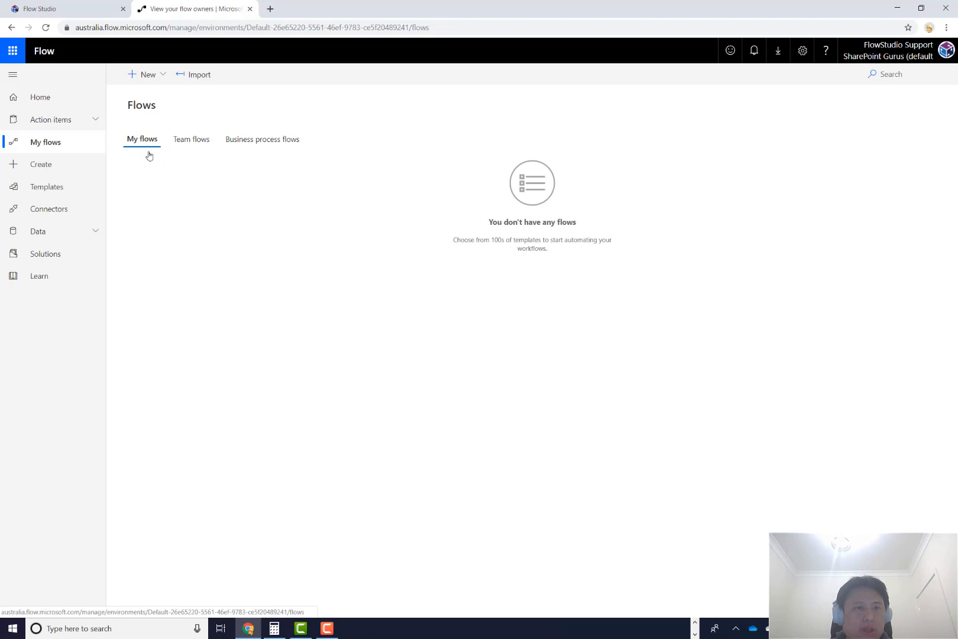
pyautogui.click(183, 146)
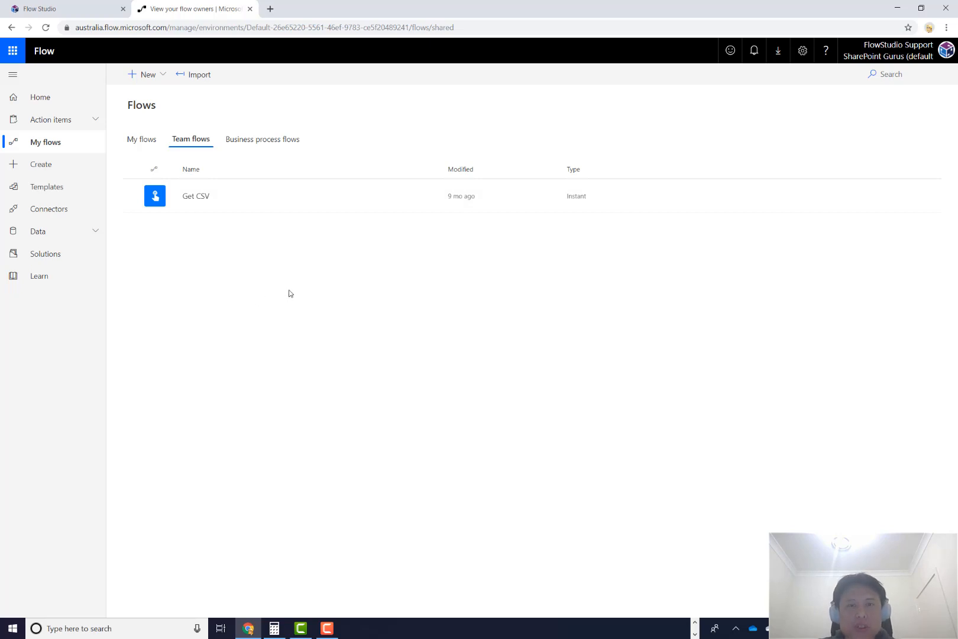
# - Switch to Flow Studio's Migrate page, select the existing migration plan for moving the support flows, and save the plan
pyautogui.hotkey('alt', 'Tab')
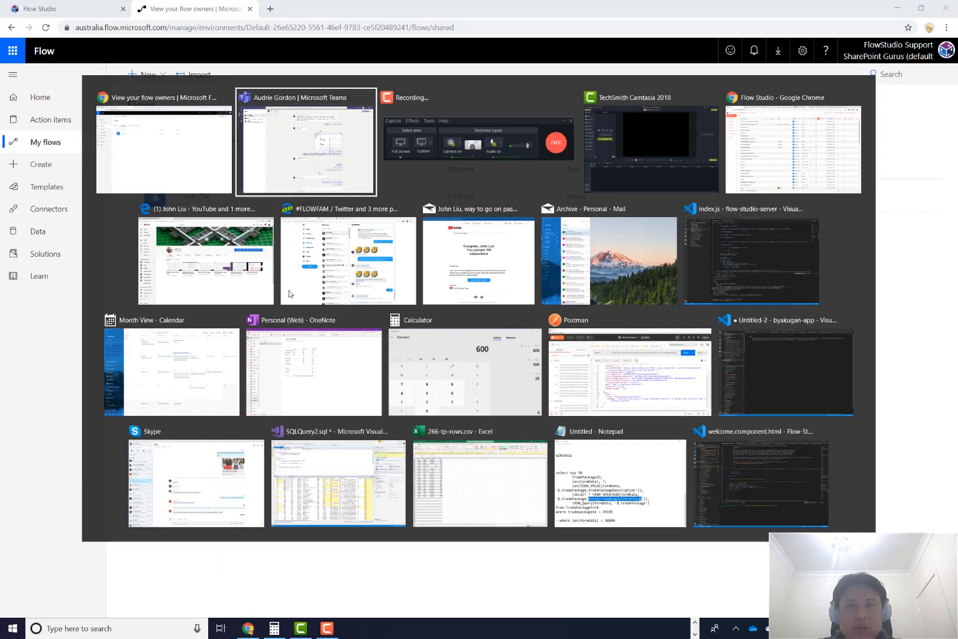
pyautogui.hotkey('alt', 'Tab')
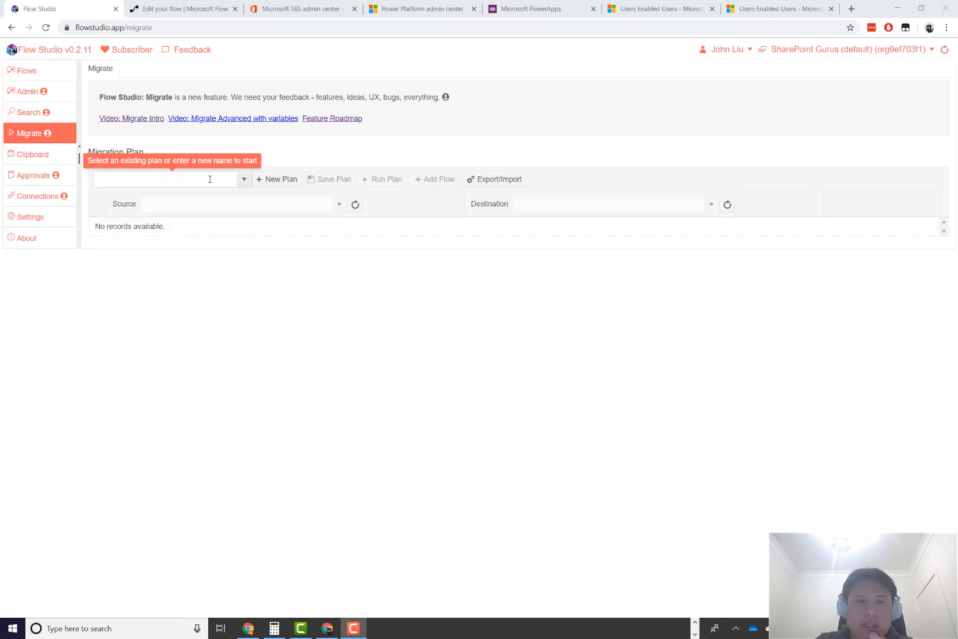
pyautogui.click(242, 180)
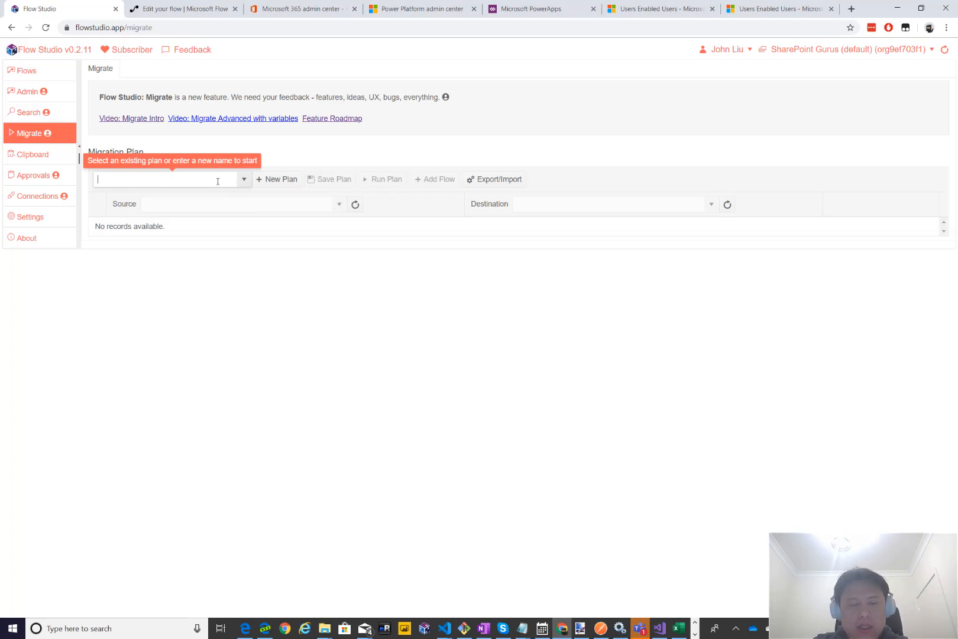
pyautogui.write('Move')
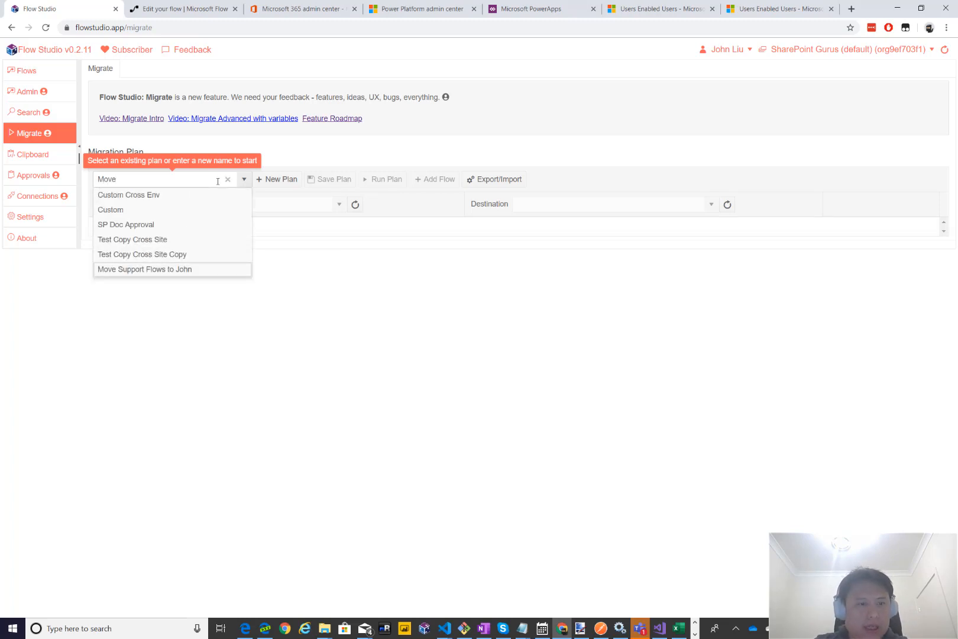
pyautogui.click(189, 269)
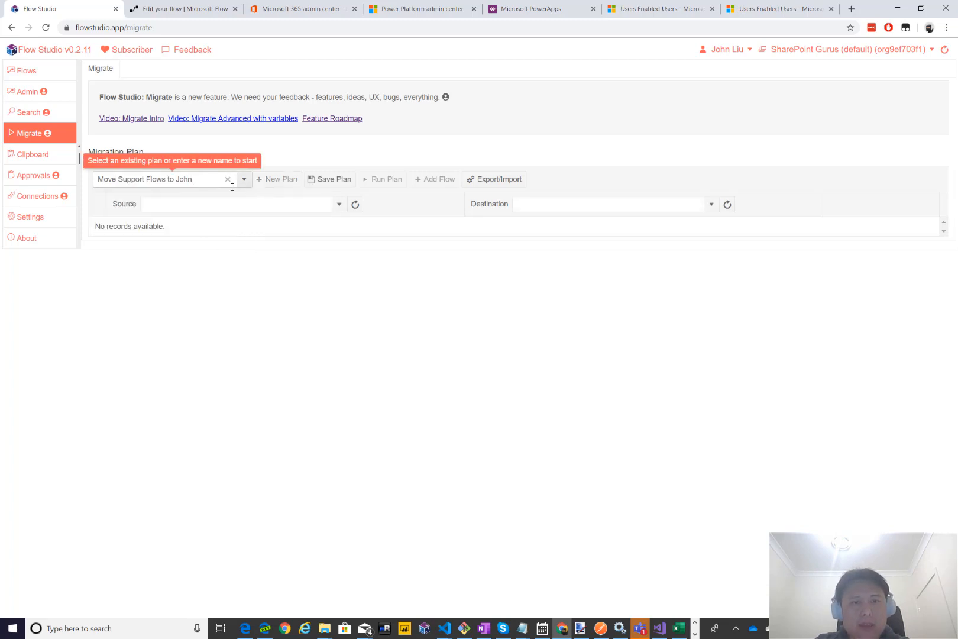
pyautogui.click(335, 181)
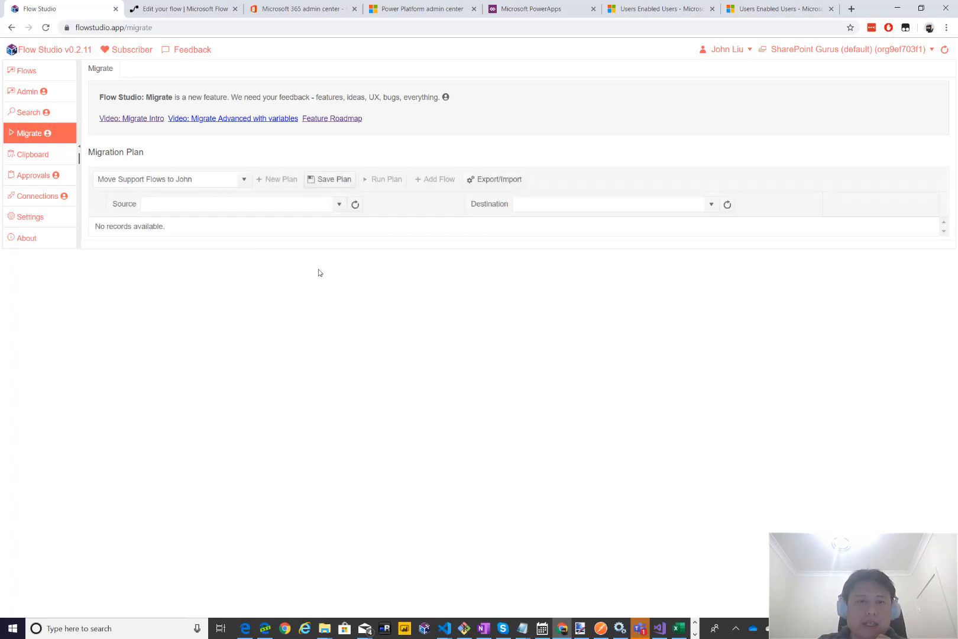
# - Set both the source and destination environments of the migration plan to SharePoint Gurus (default) (org9ef703f1)
pyautogui.click(337, 204)
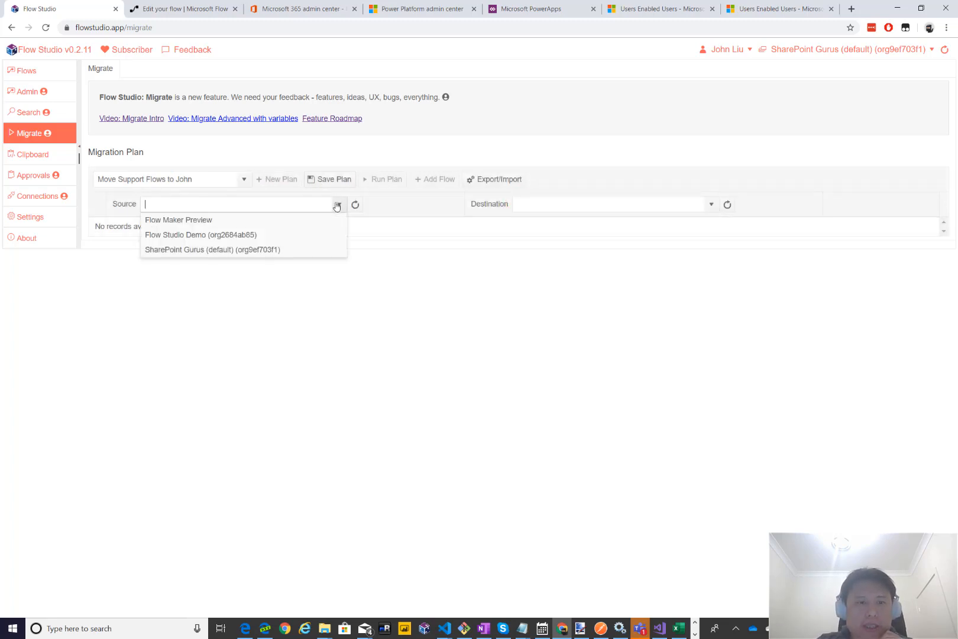
pyautogui.click(232, 251)
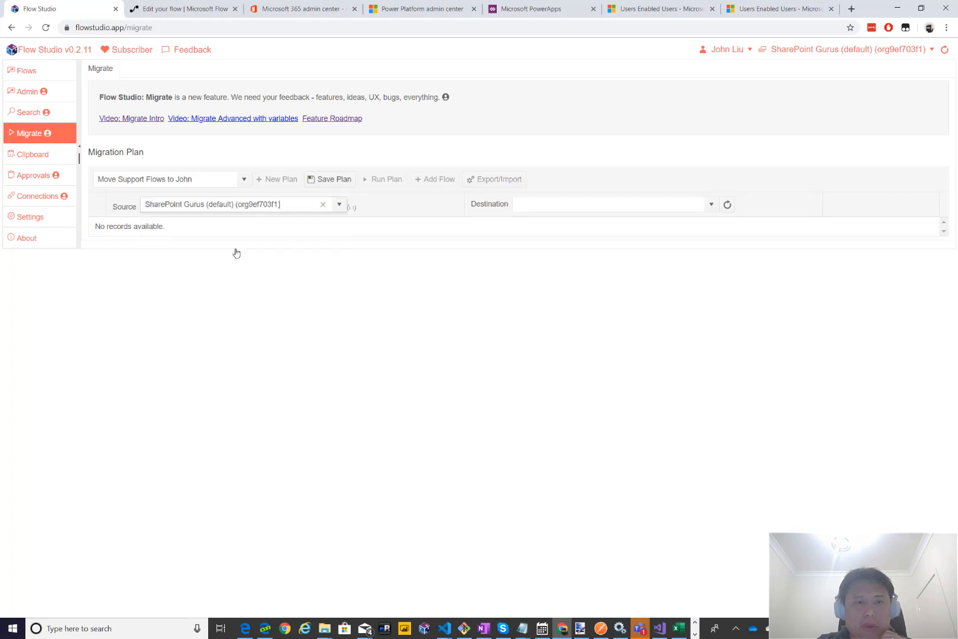
pyautogui.click(708, 207)
pyautogui.click(639, 253)
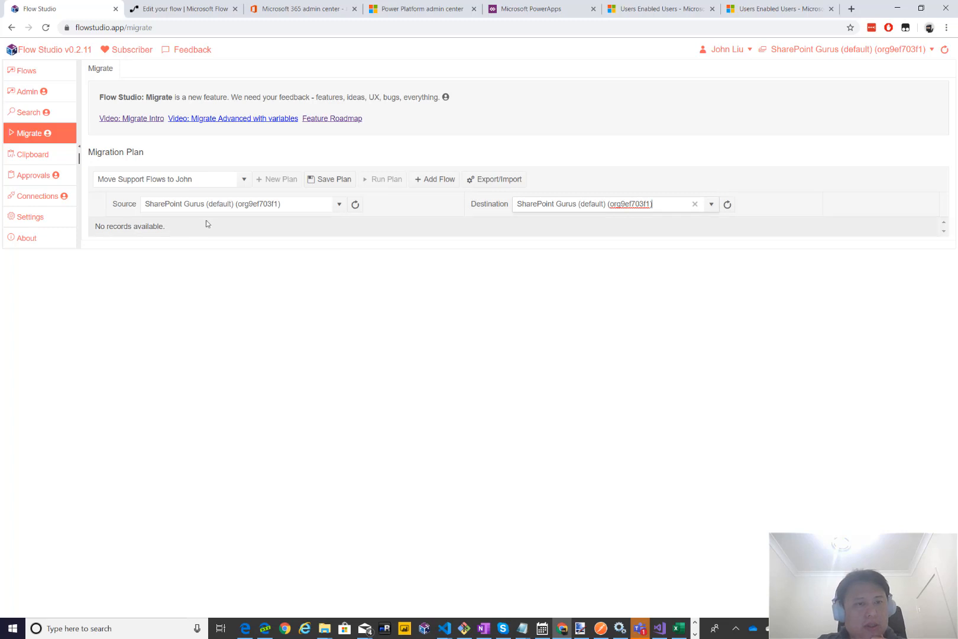
# - Add a flow to the migration plan with Get CSV as both the source and the destination
pyautogui.click(436, 180)
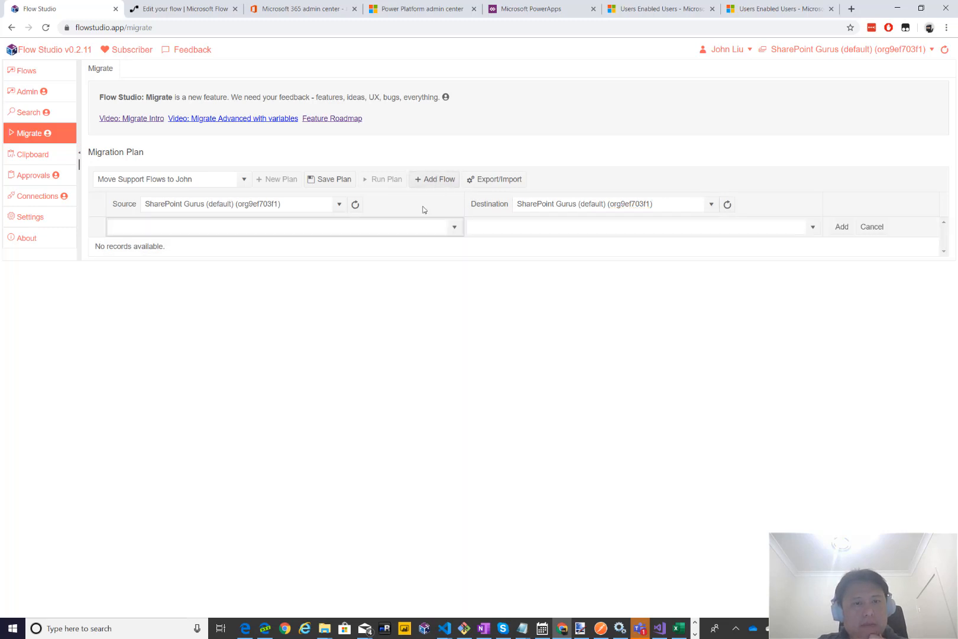
pyautogui.click(456, 229)
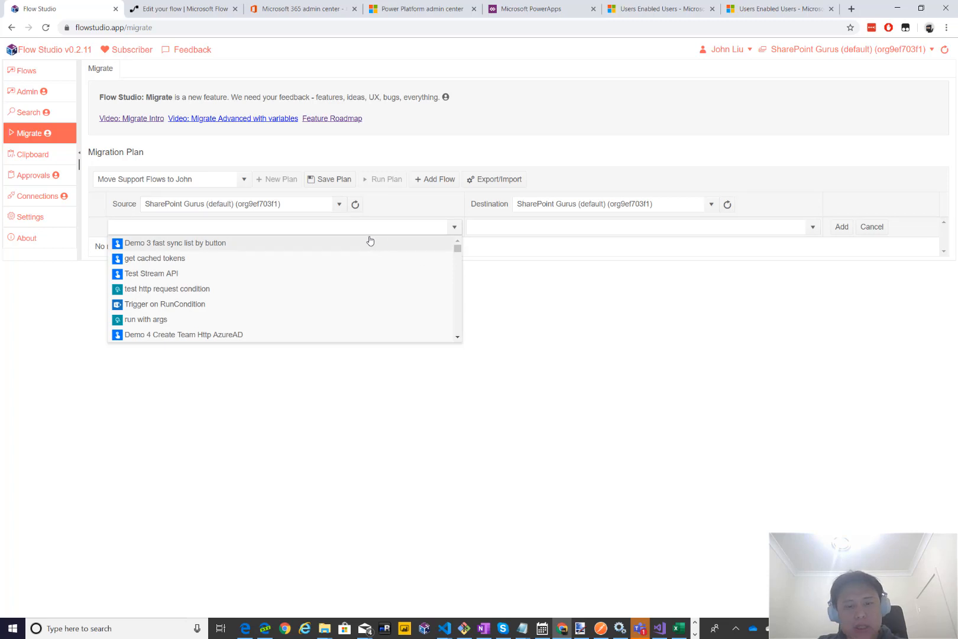
pyautogui.write('get cs')
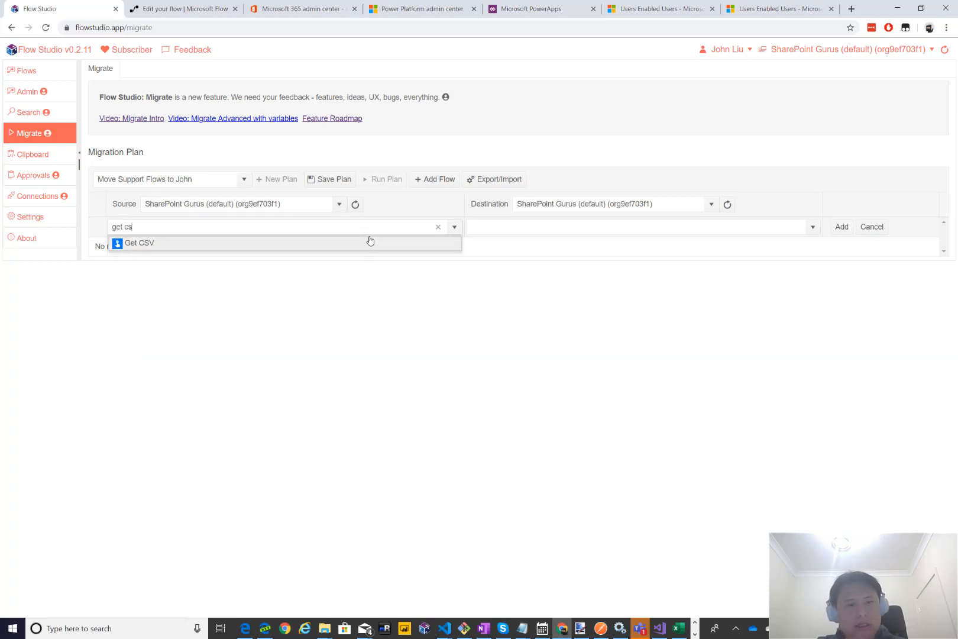
pyautogui.click(362, 244)
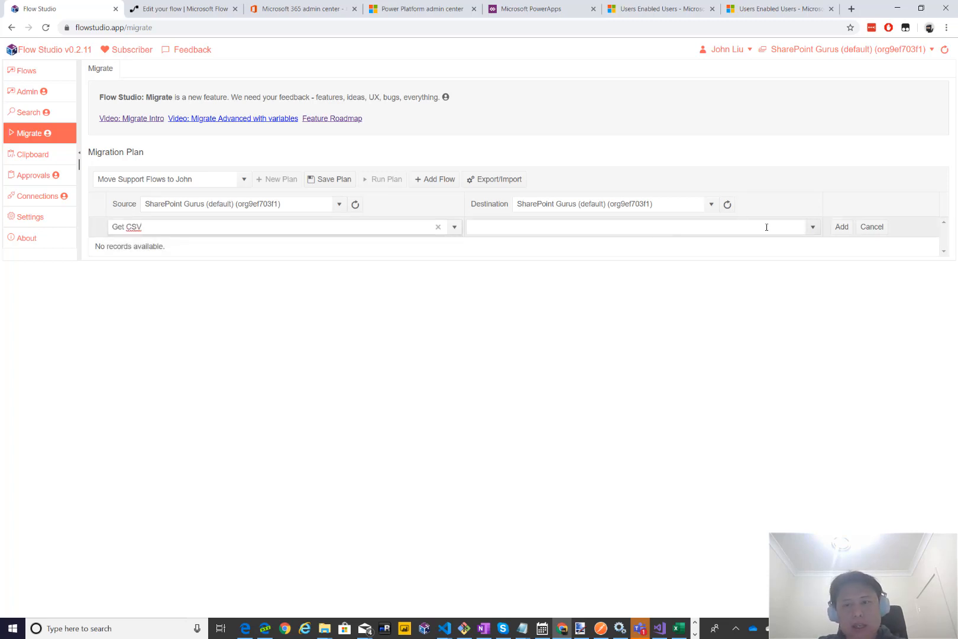
pyautogui.click(813, 228)
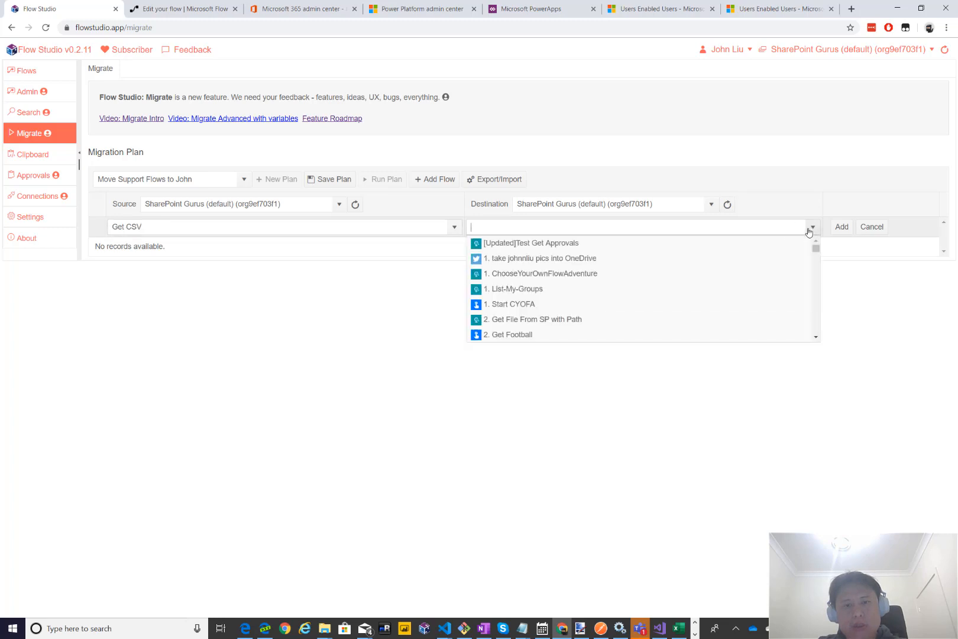
pyautogui.write('get')
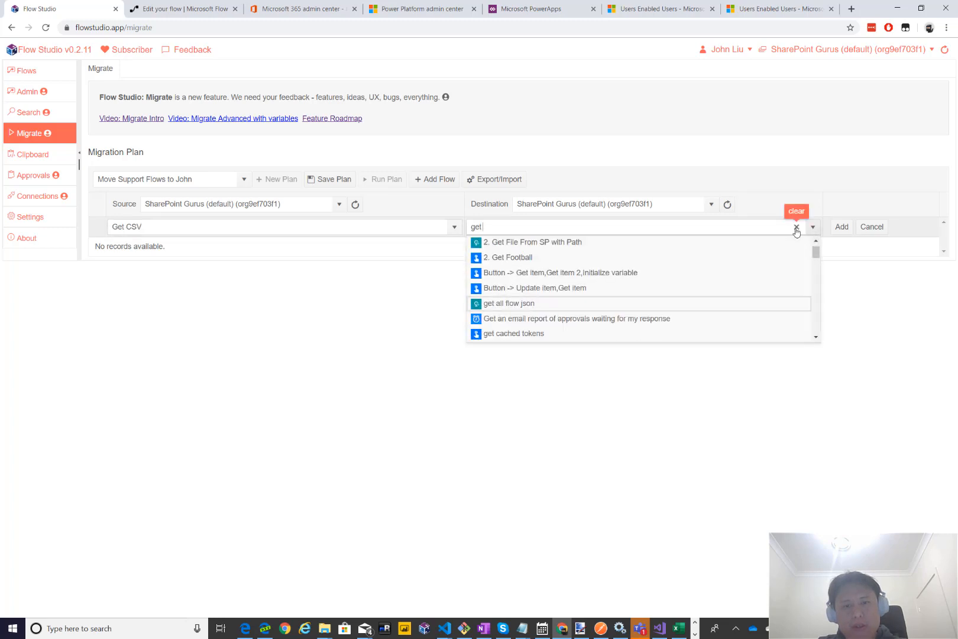
pyautogui.write(' cs')
pyautogui.click(685, 242)
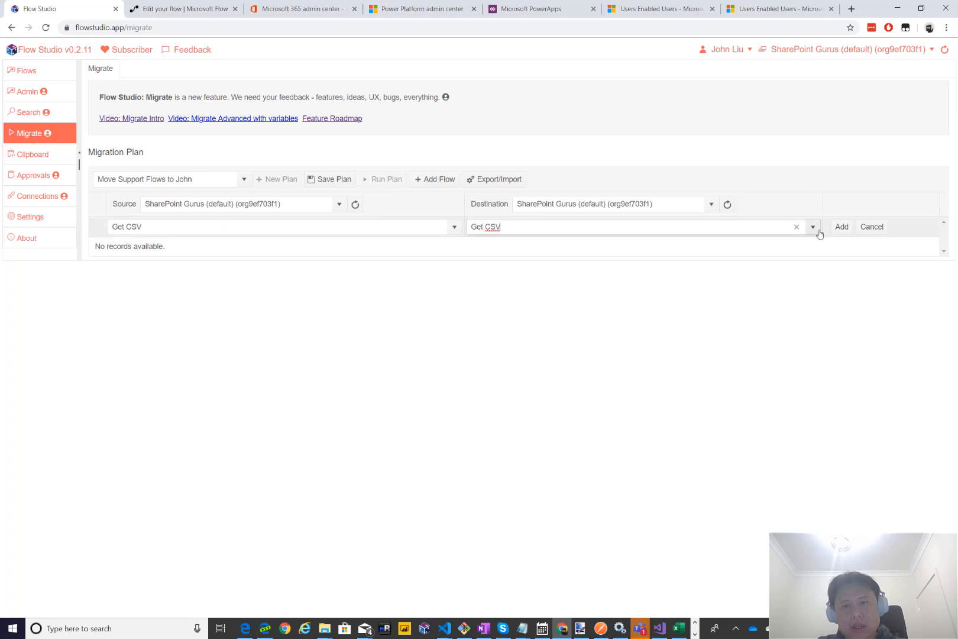
pyautogui.click(842, 228)
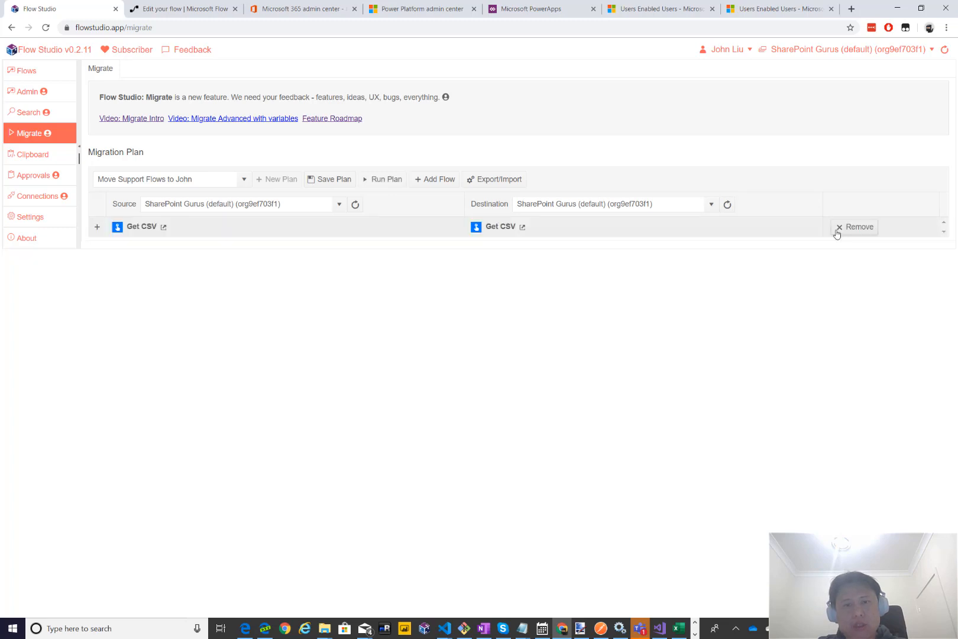
# - Expand the Get CSV mapping and set its destination Override option to Force
pyautogui.click(98, 227)
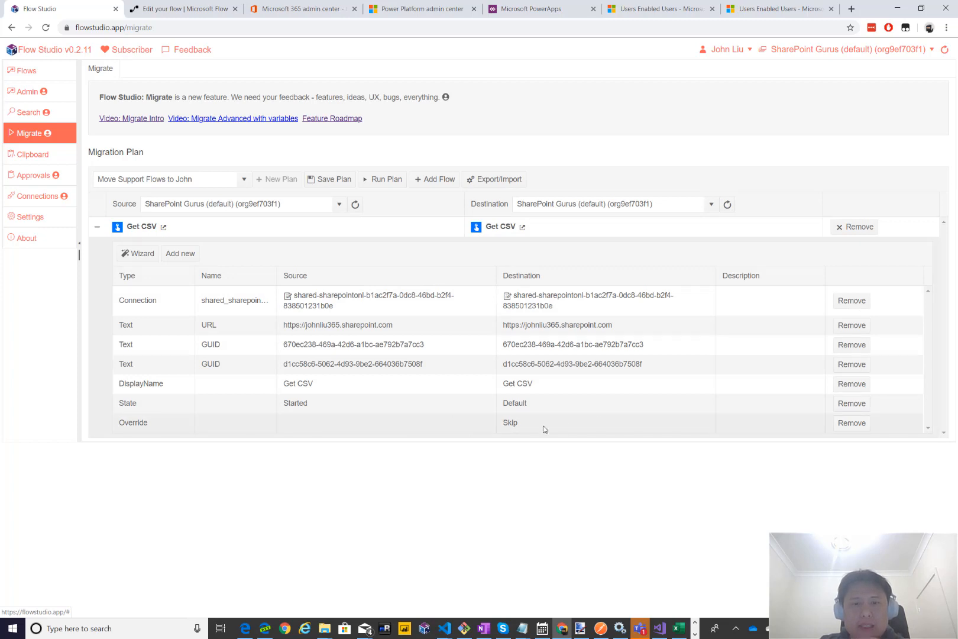
pyautogui.moveTo(515, 422)
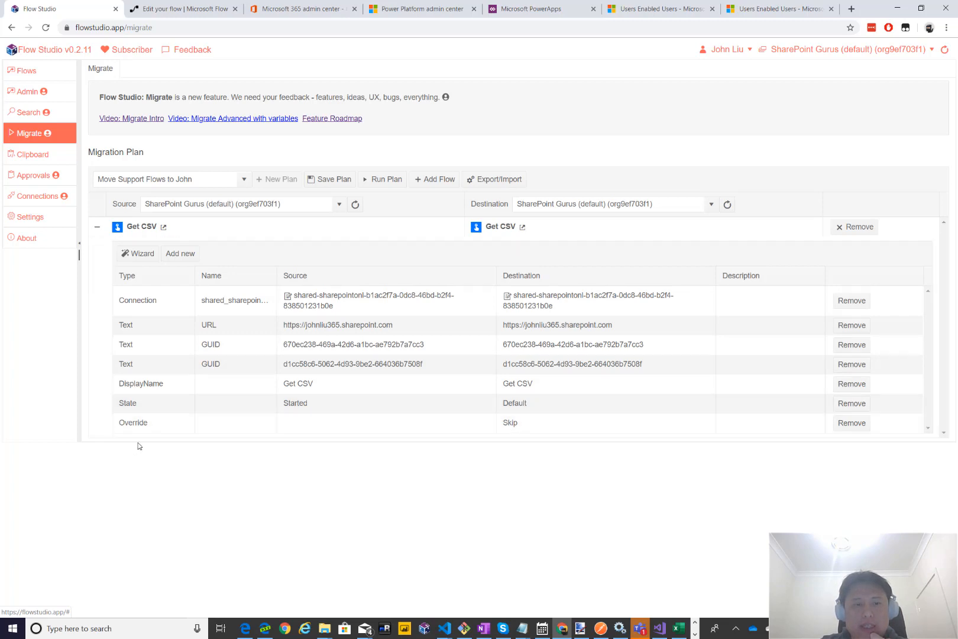
pyautogui.click(538, 427)
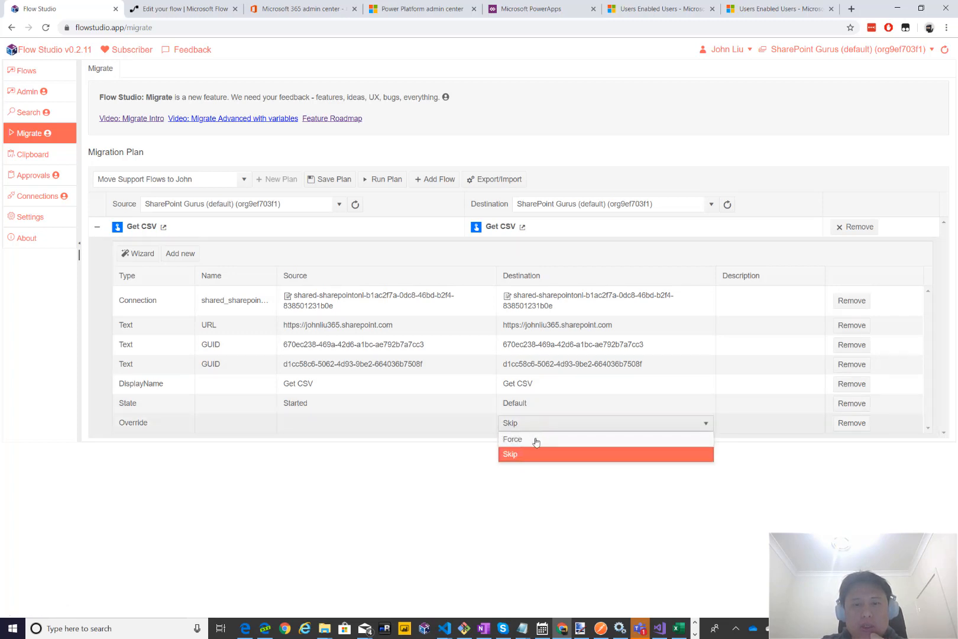
pyautogui.click(536, 441)
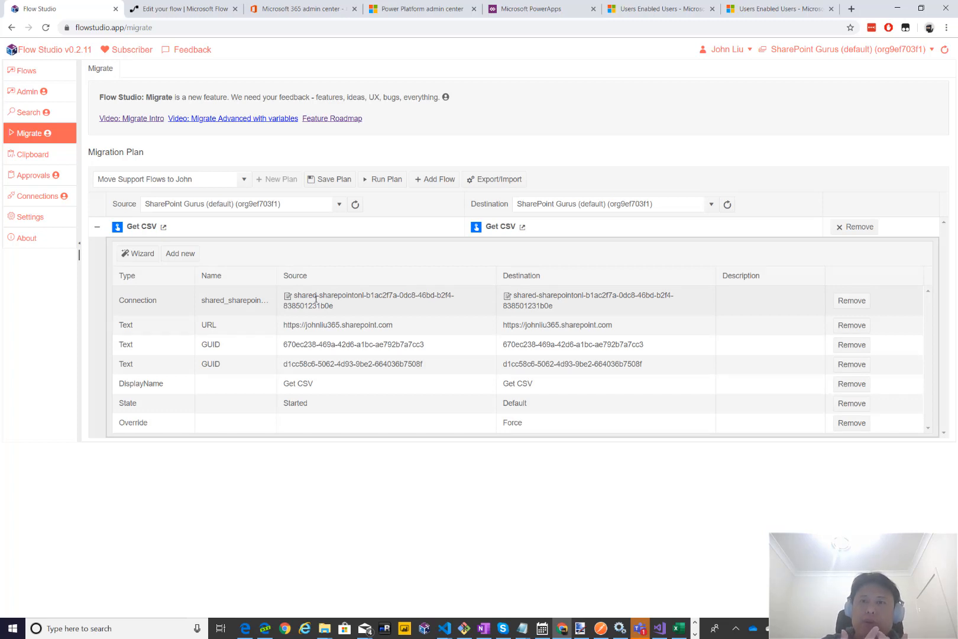
# - Switch to Microsoft Flow and open the shared Get CSV flow's details to examine which account its SharePoint connection uses
pyautogui.click(161, 10)
pyautogui.scroll(-2, 192, 396)
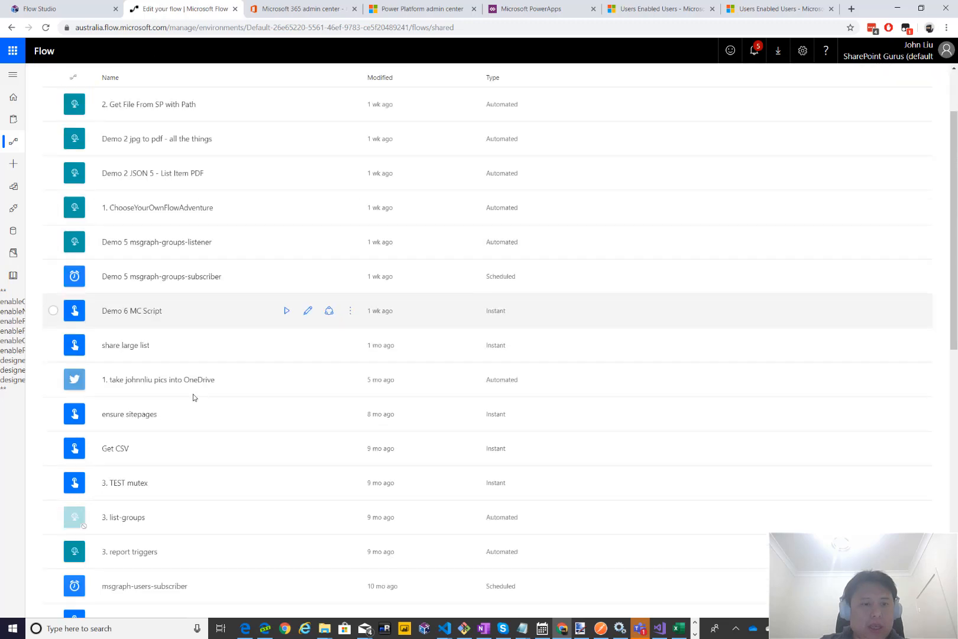
pyautogui.click(109, 439)
pyautogui.click(109, 439)
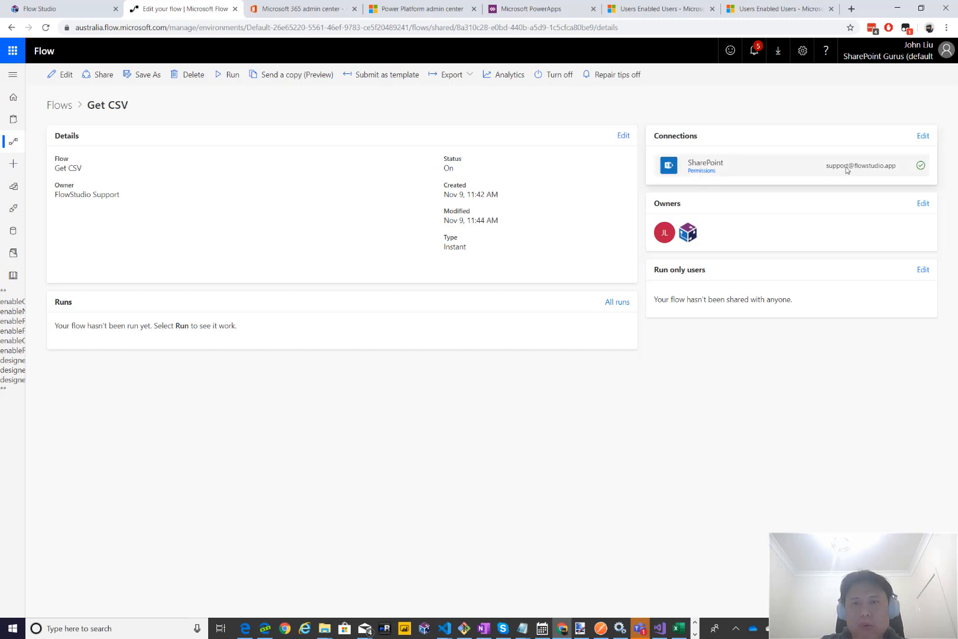
# - Switch back to Flow Studio and set the Get CSV mapping's destination connection to the first one listed under the co-owner's flowstudio.app account
pyautogui.click(83, 9)
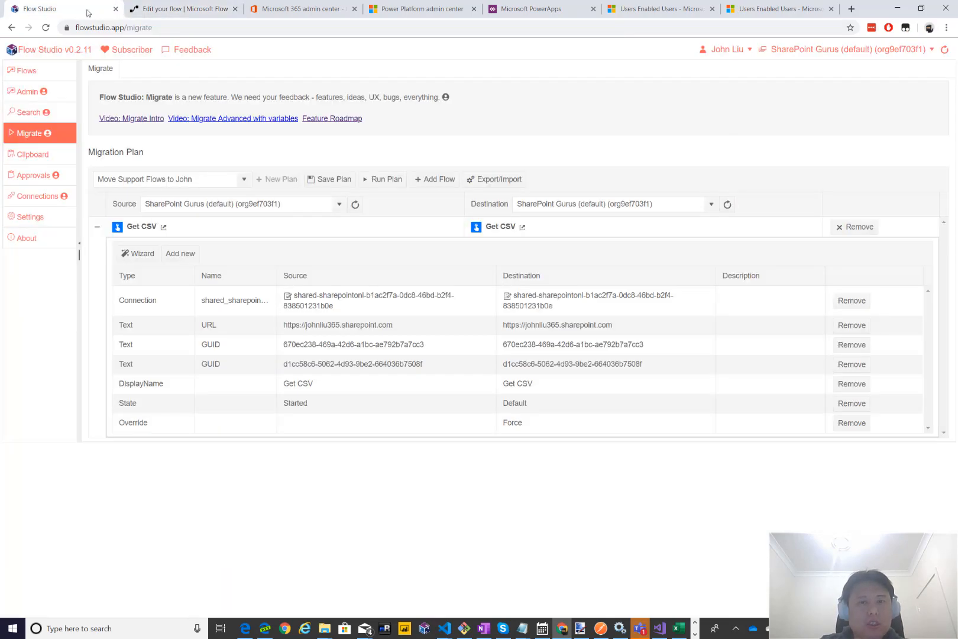
pyautogui.click(581, 303)
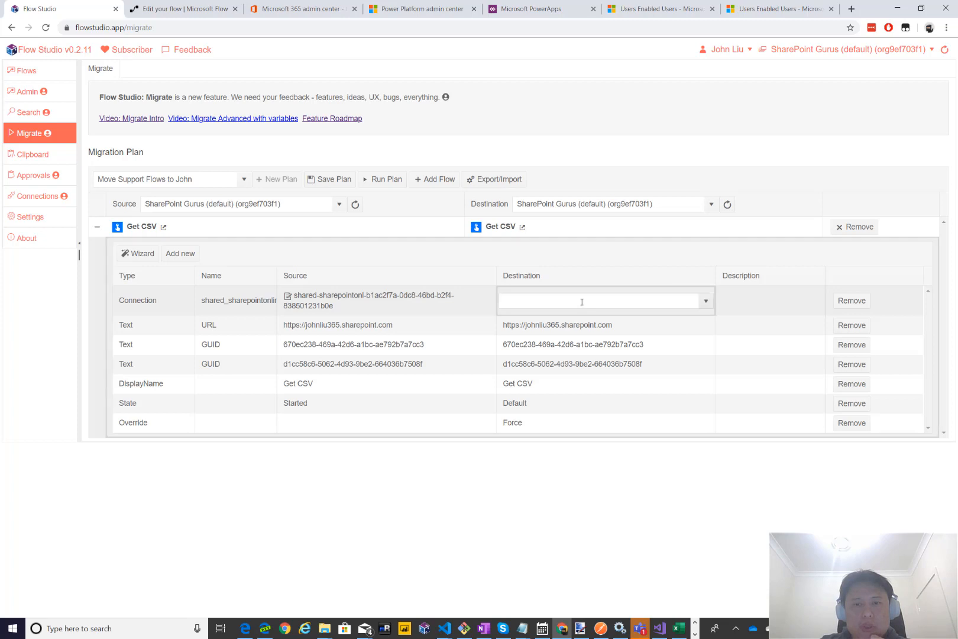
pyautogui.click(706, 301)
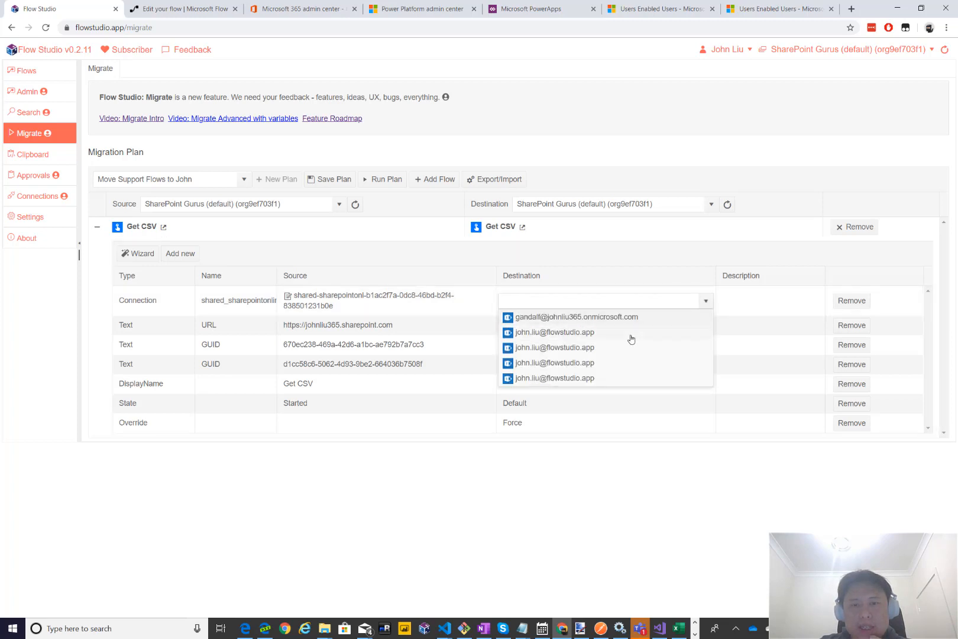
pyautogui.click(548, 333)
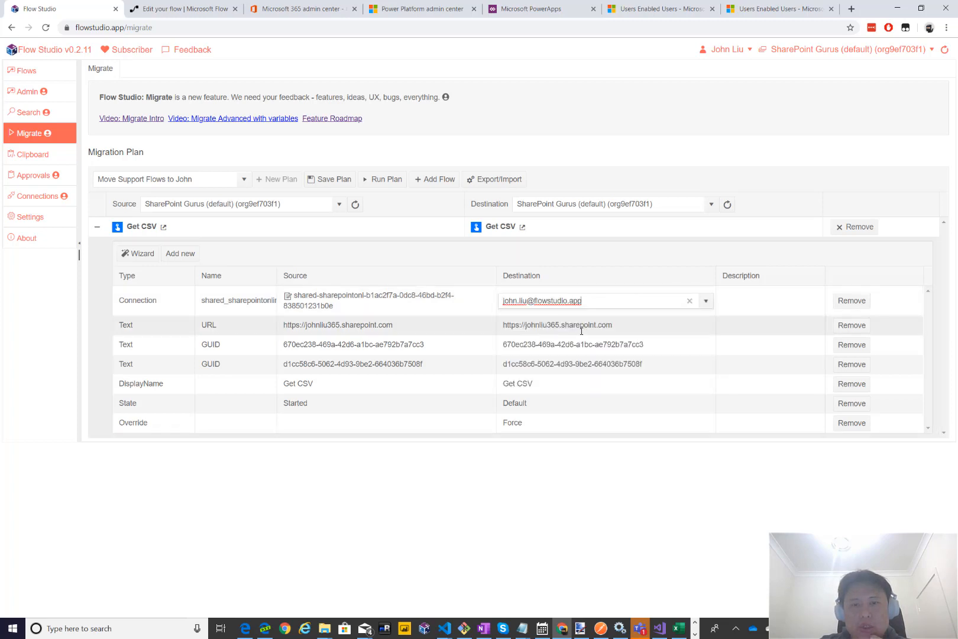
pyautogui.click(736, 327)
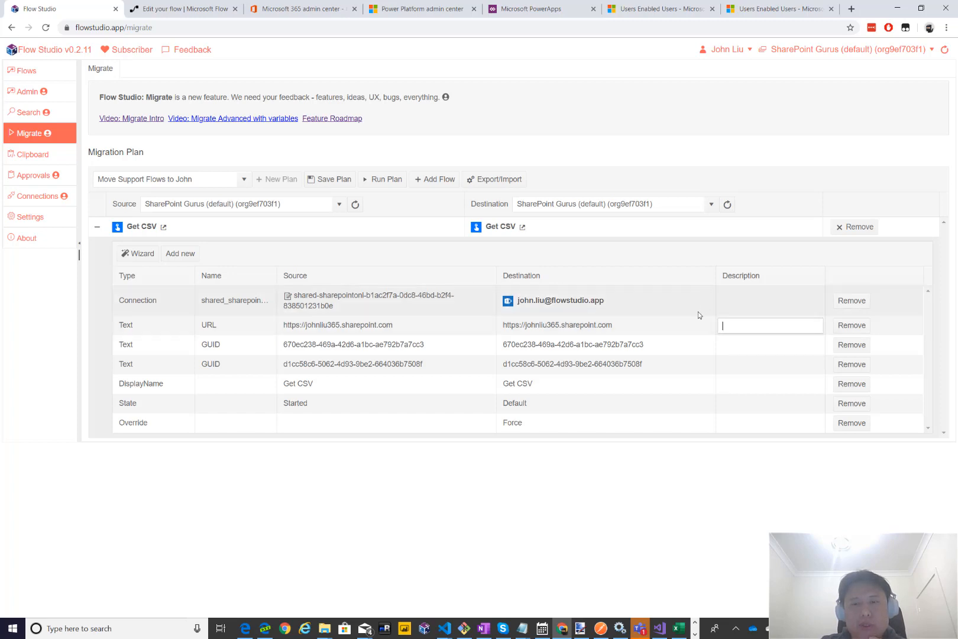
# - Describe the connection mapping as "force flow to use JL connection" and save the migration plan
pyautogui.click(740, 301)
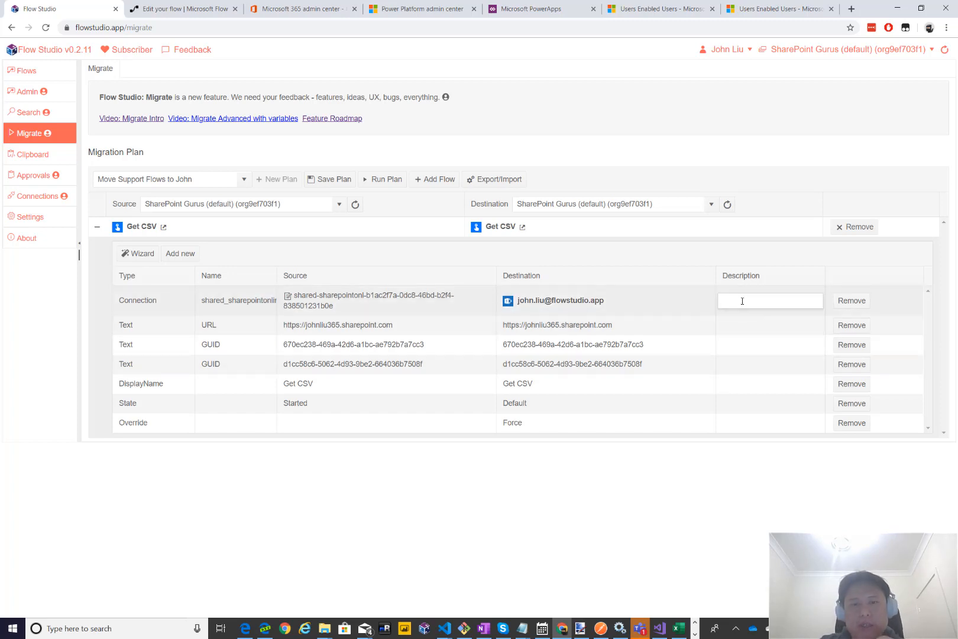
pyautogui.write('force')
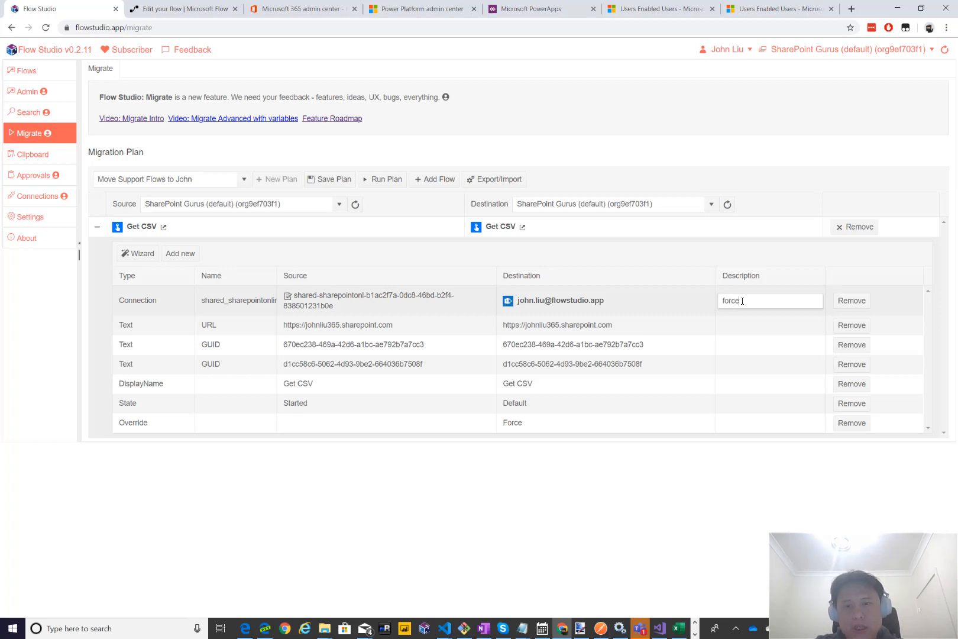
pyautogui.write(' flow to be use JL connection')
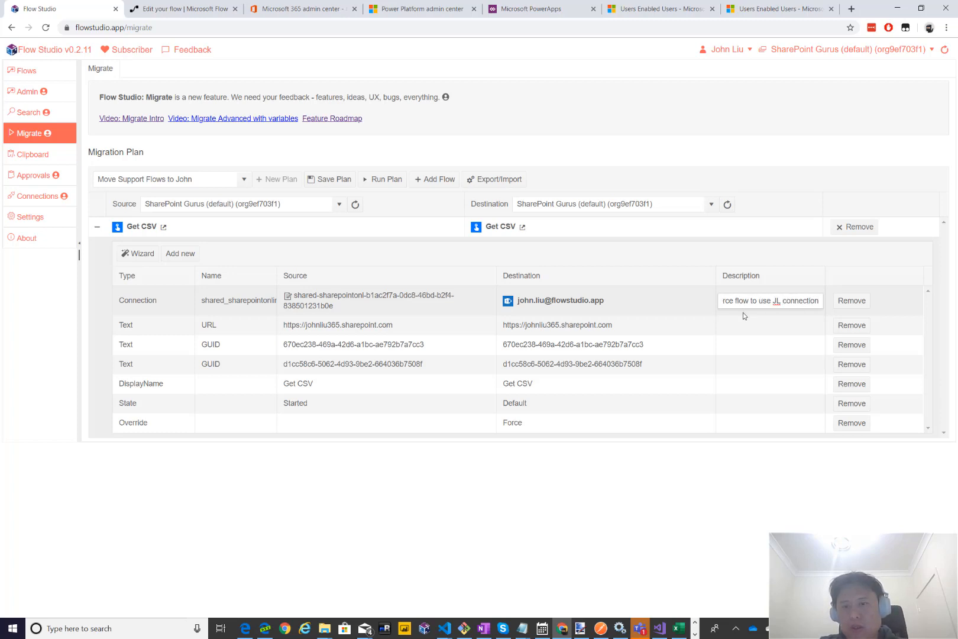
pyautogui.click(743, 312)
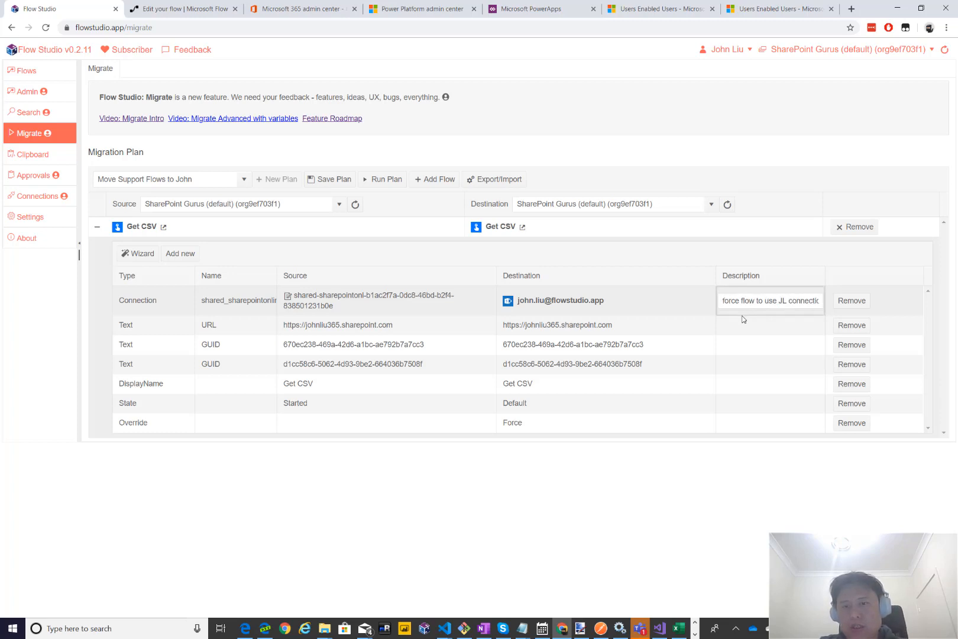
pyautogui.click(330, 179)
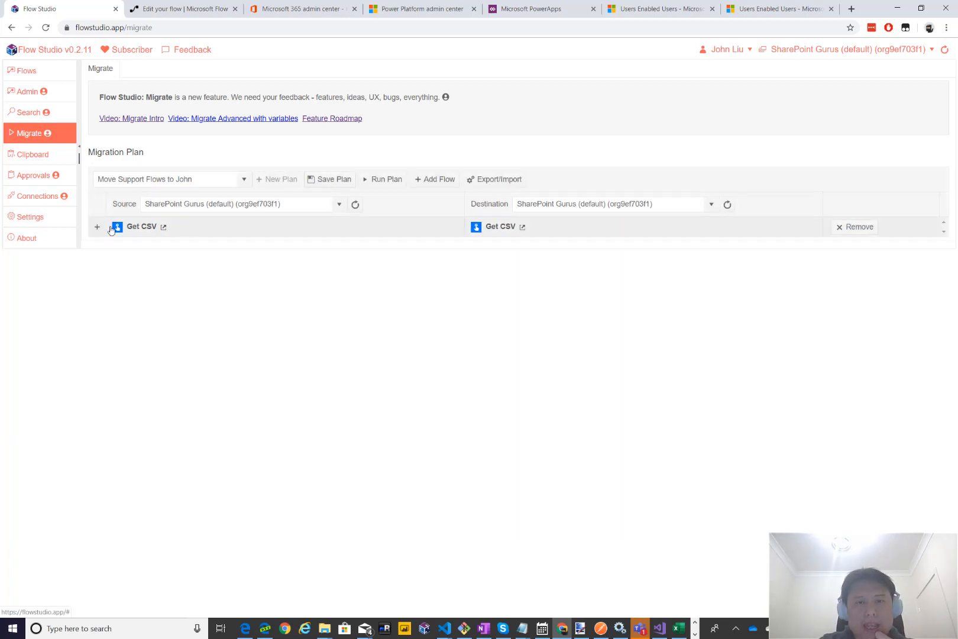
# - Expand the saved Get CSV mapping to review its replacement connection, and run the migration plan
pyautogui.click(429, 183)
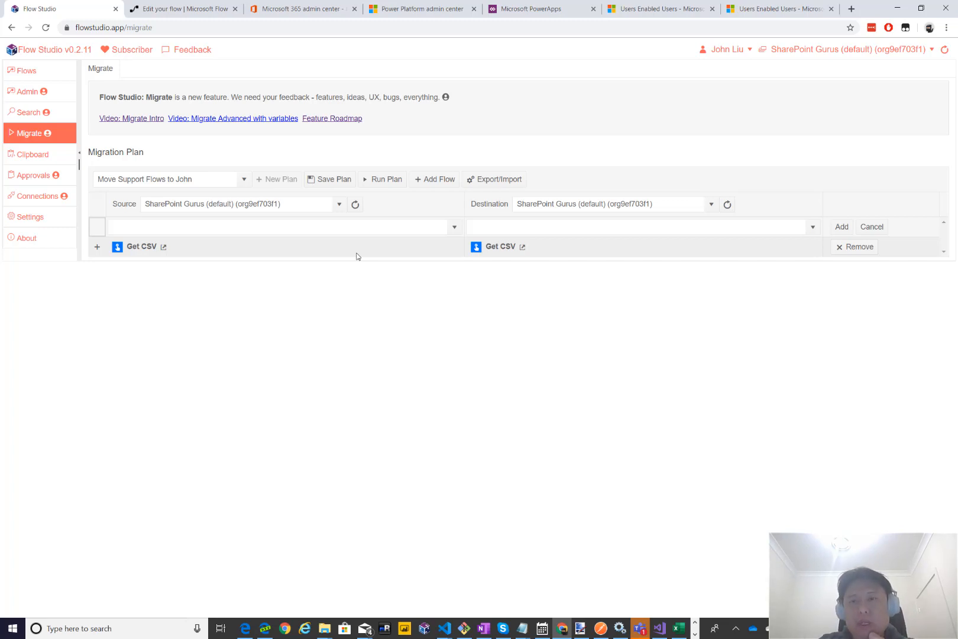
pyautogui.click(874, 227)
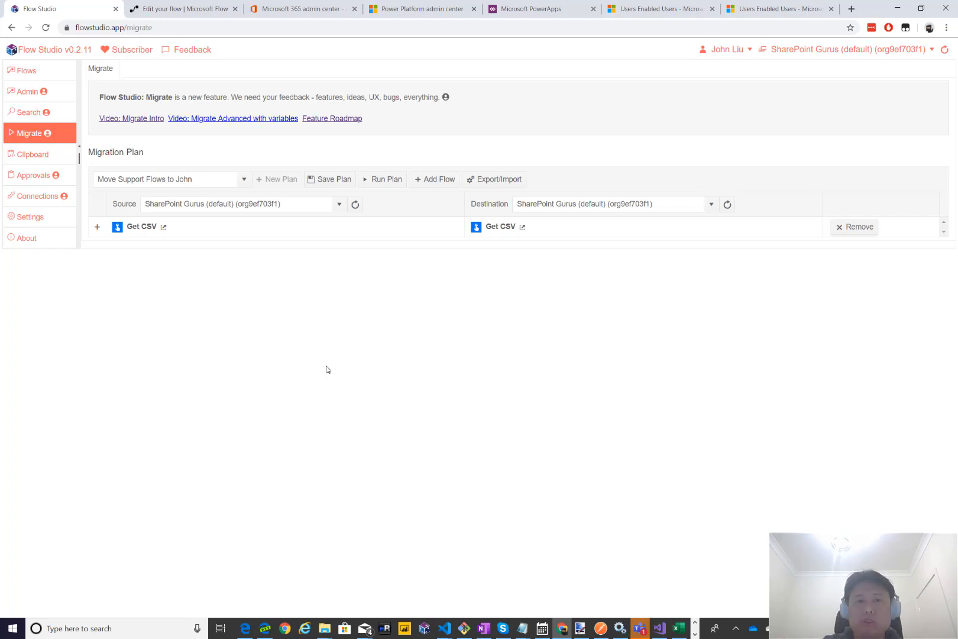
pyautogui.click(98, 229)
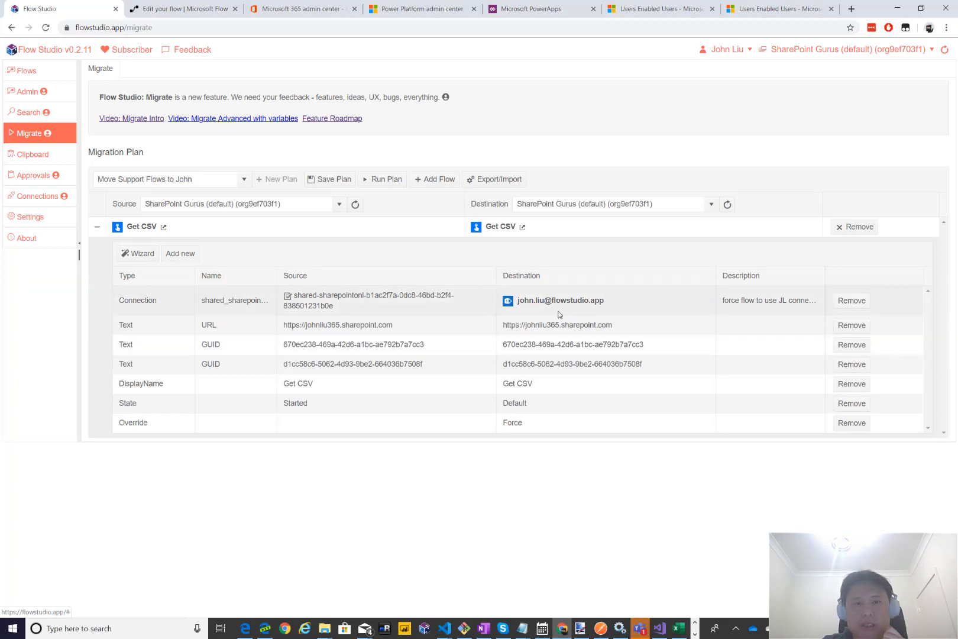
pyautogui.click(392, 179)
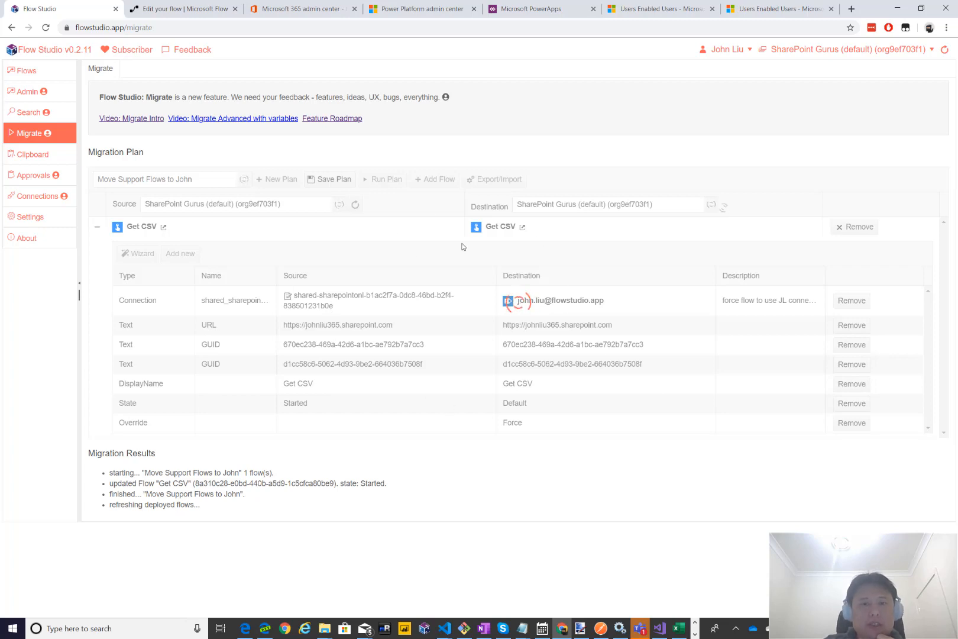
# - Switch to Microsoft Flow, reload the Get CSV details, and inspect which connection the flow's Get items action uses
pyautogui.click(199, 12)
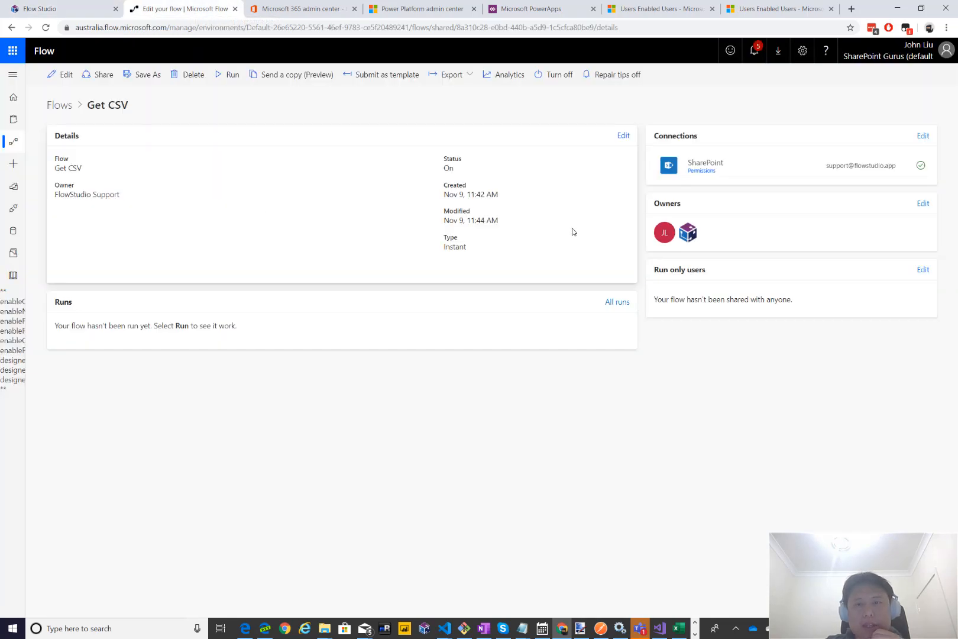
pyautogui.press('F5')
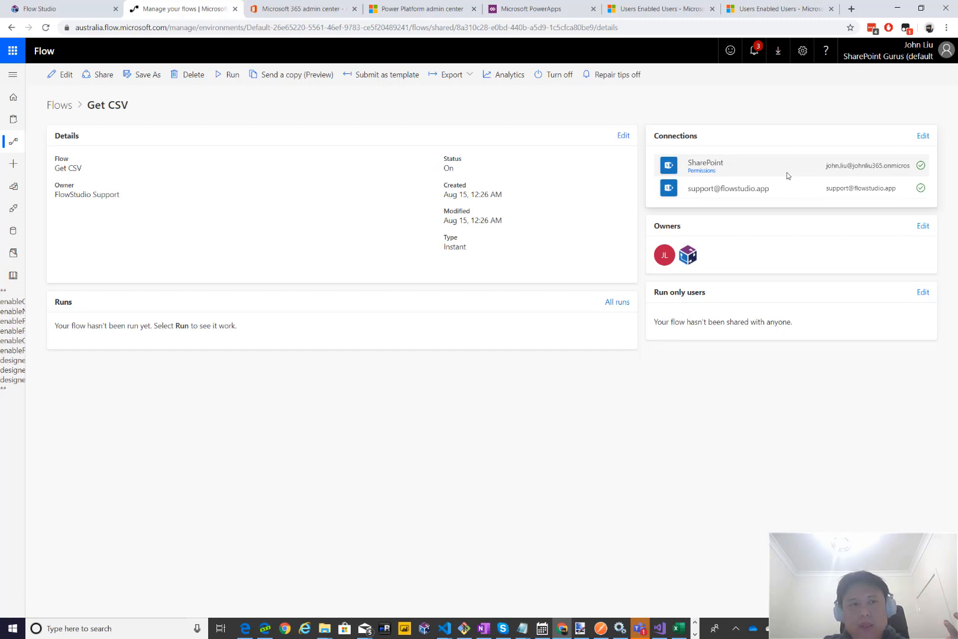
pyautogui.click(63, 74)
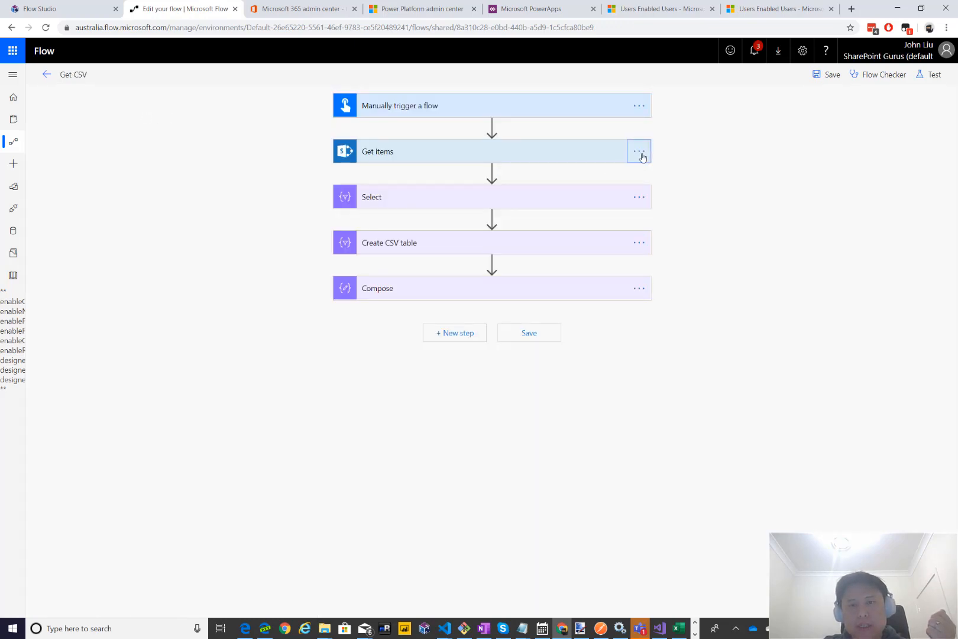
pyautogui.click(641, 155)
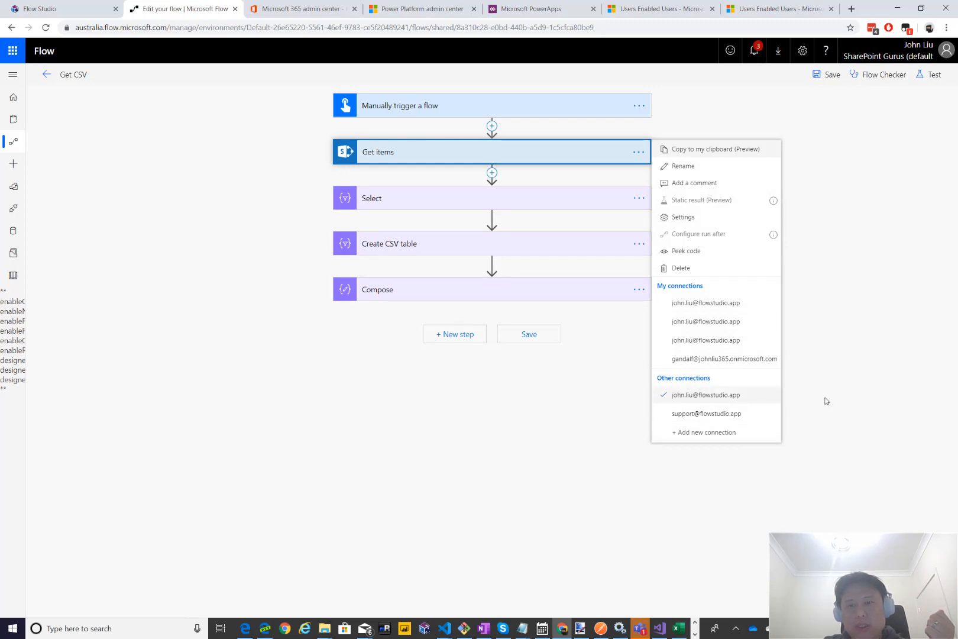
pyautogui.click(861, 339)
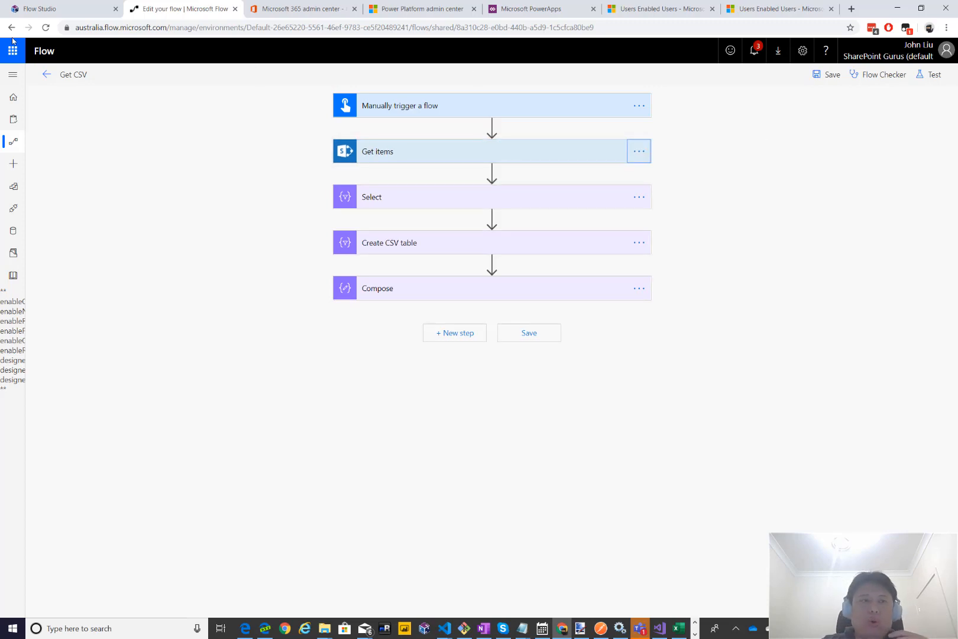
pyautogui.click(49, 76)
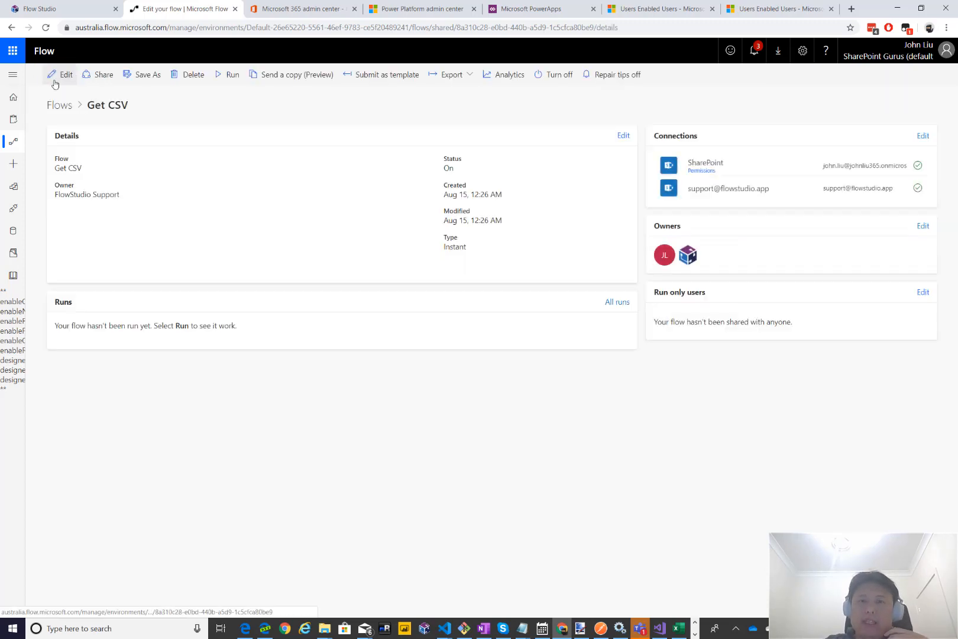